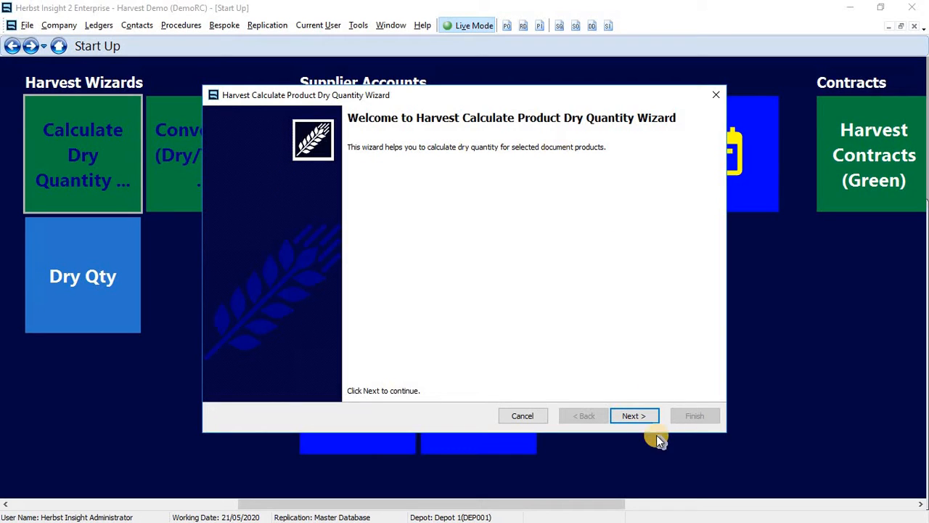
- Calculate dry quantities for This Fiscal Year documents at Wicklow(W) with scope All and the Purchase Quotation kind cleared
click(642, 421)
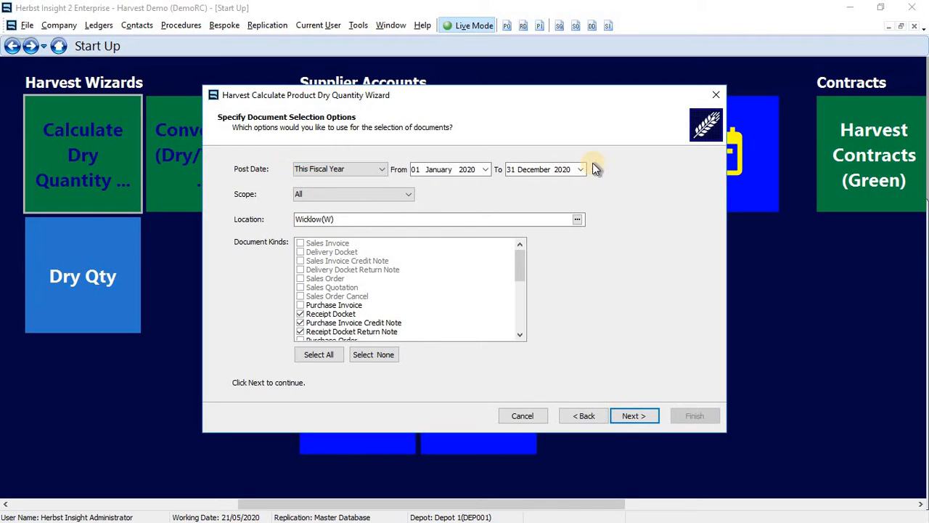
click(321, 195)
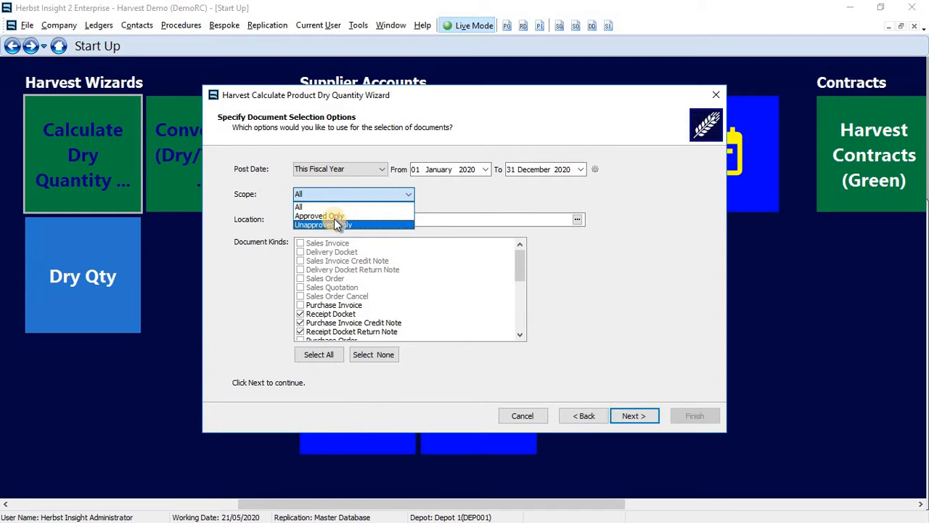
click(329, 197)
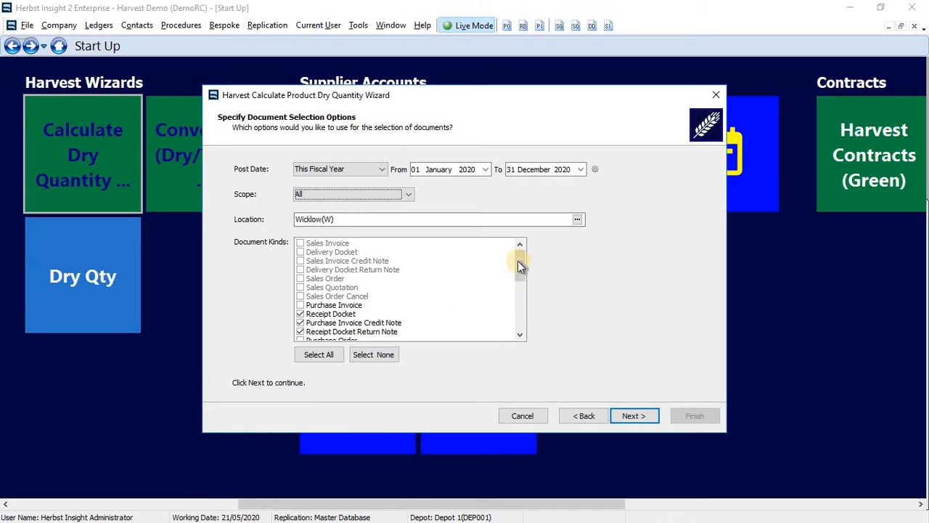
mouse_move(518, 261)
mouse_down()
mouse_move(523, 309)
mouse_move(519, 271)
mouse_up()
click(363, 315)
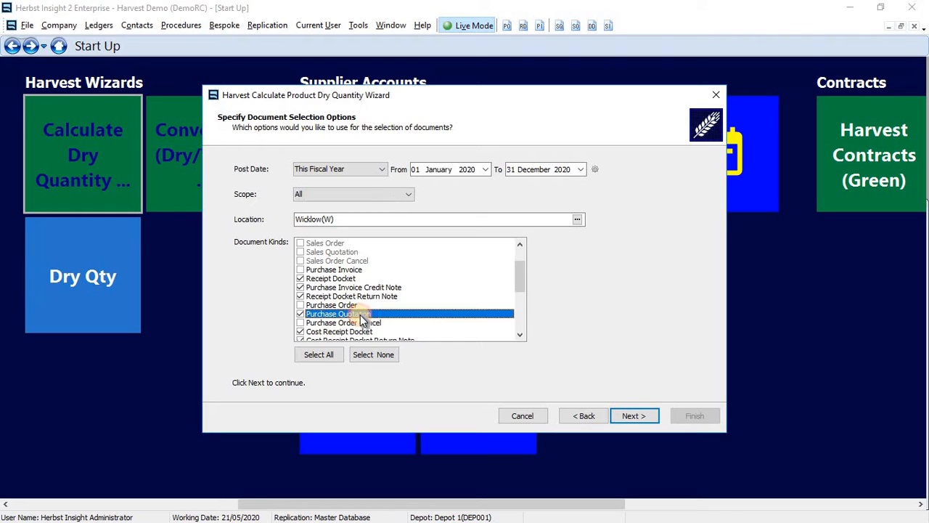
click(300, 313)
click(640, 415)
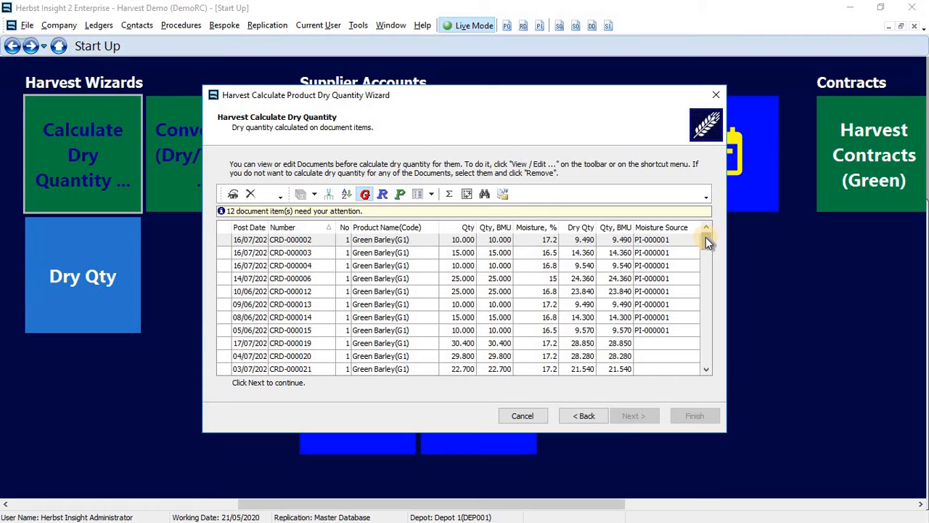
- Filter the calculated document items by non-blank warning markers
scroll(706, 238, down, 2)
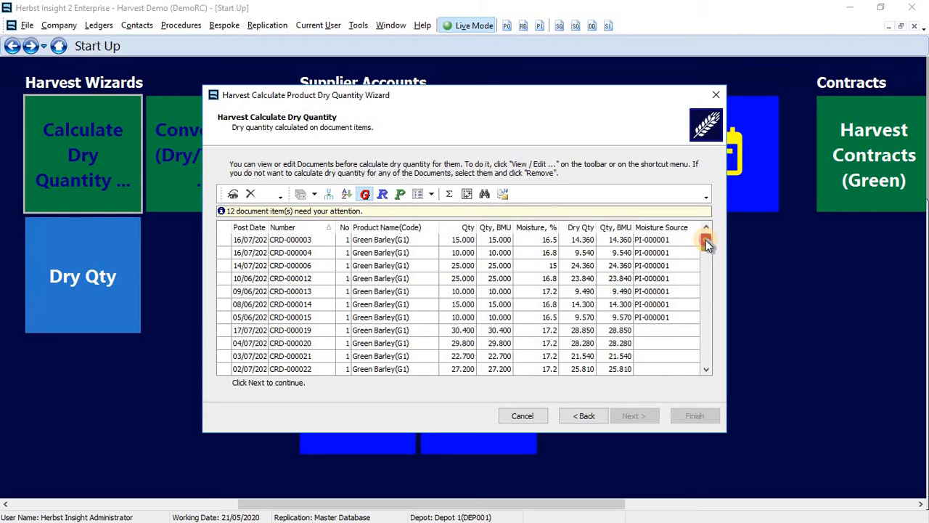
mouse_move(706, 240)
mouse_down()
mouse_move(705, 265)
mouse_move(704, 255)
mouse_up()
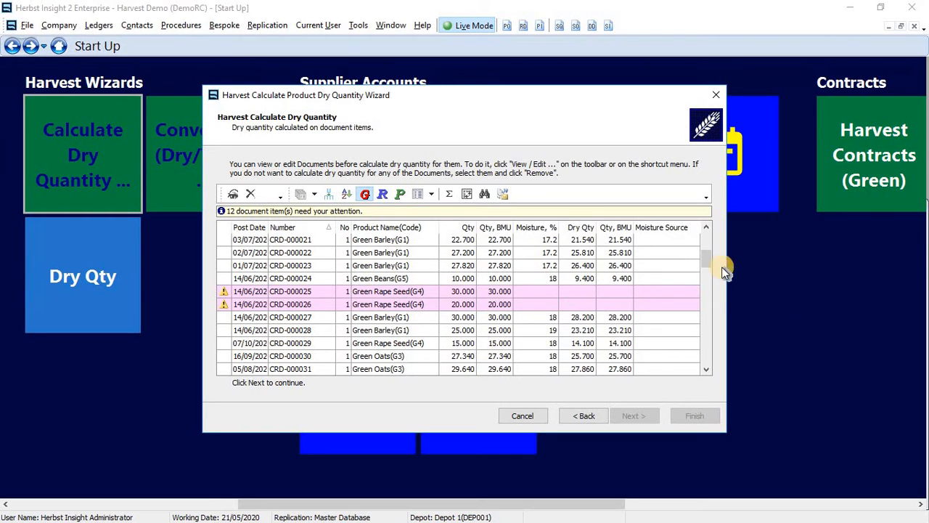
click(227, 226)
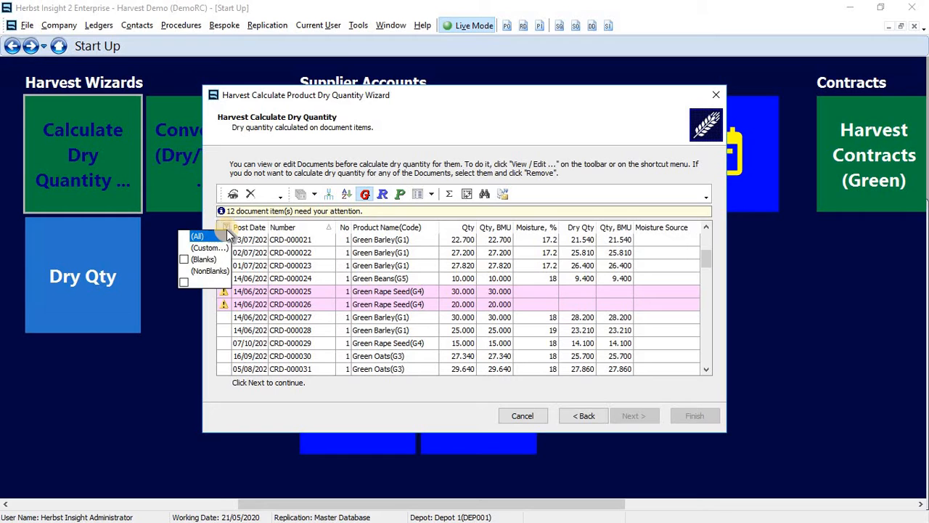
click(212, 271)
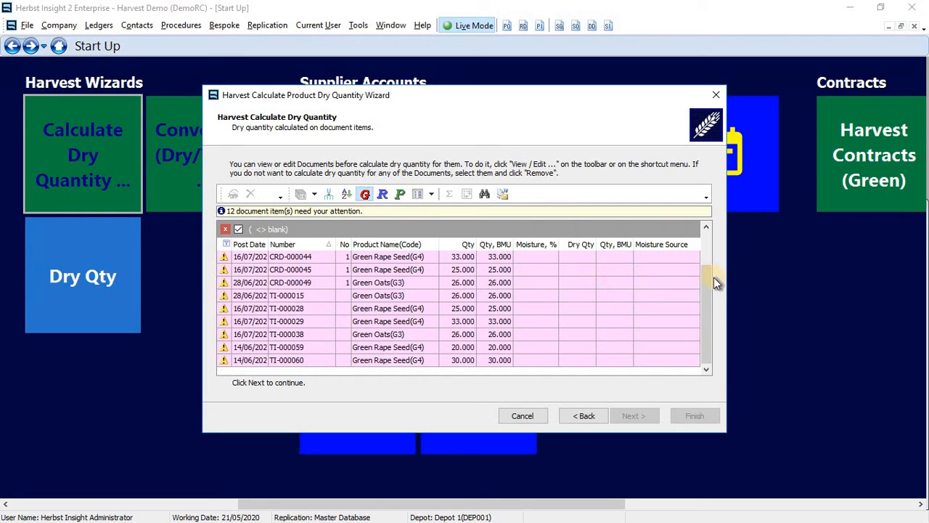
- Review the flagged document items and remove all of them from the calculation list
drag(709, 267, 708, 216)
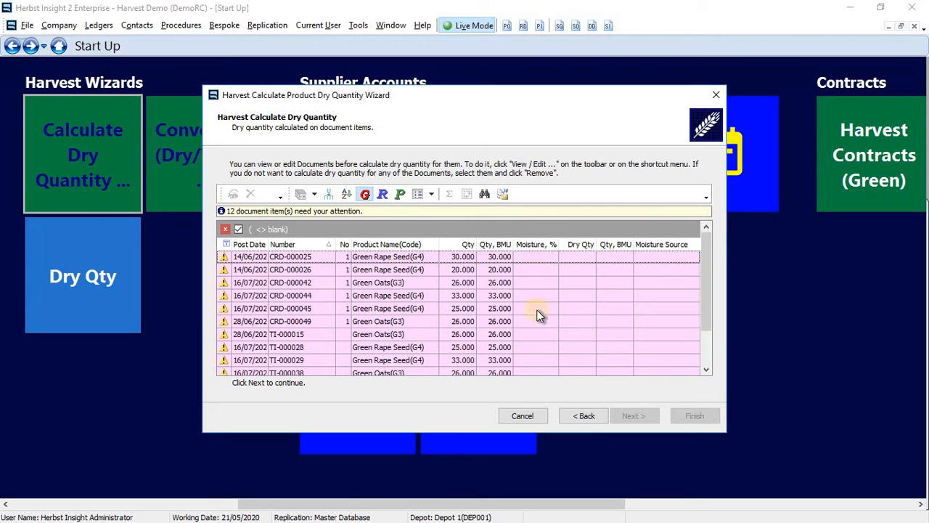
drag(710, 311, 709, 360)
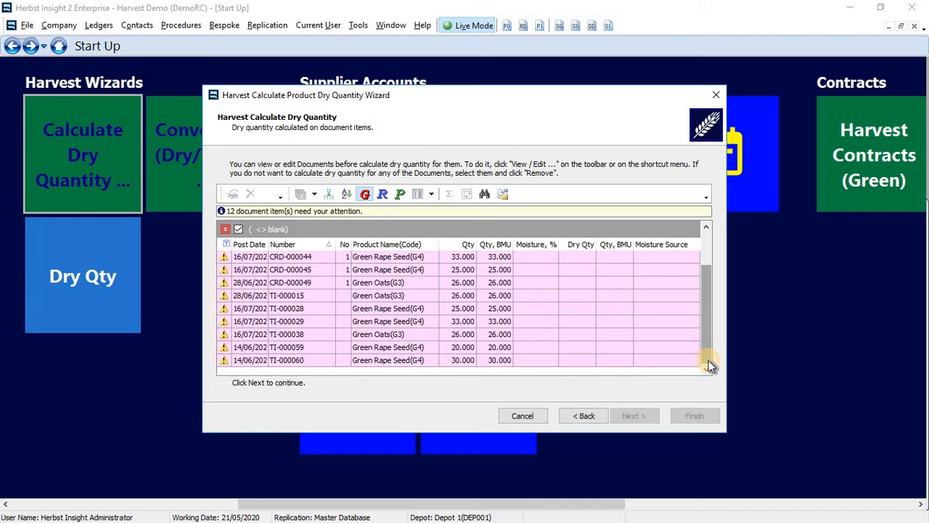
click(374, 324)
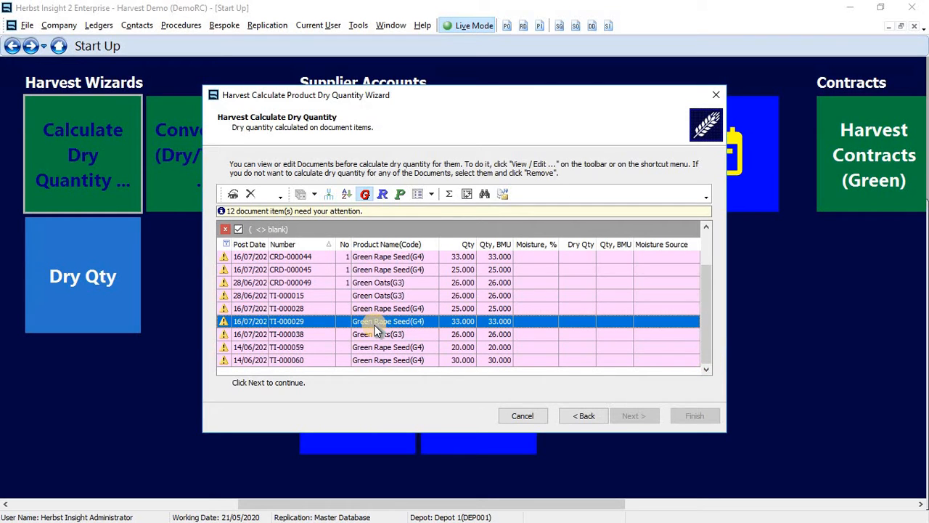
key(ctrl+a)
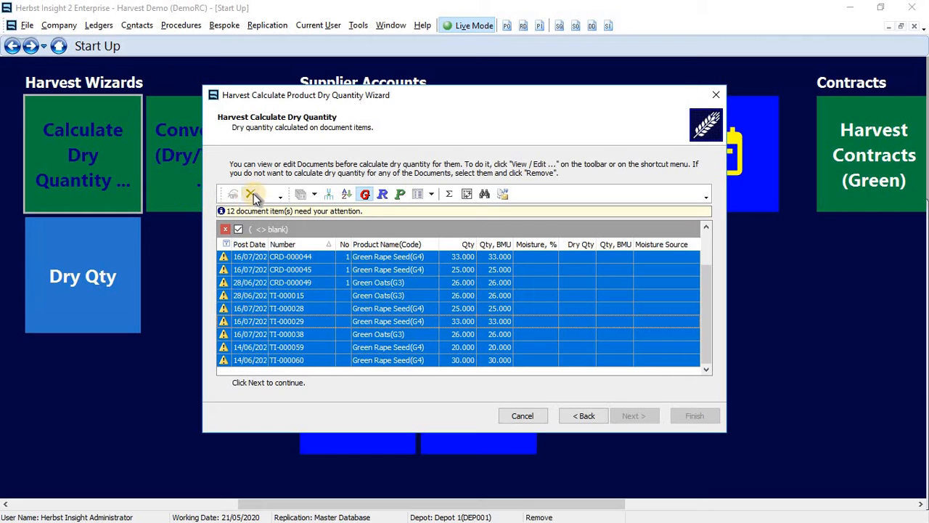
click(252, 194)
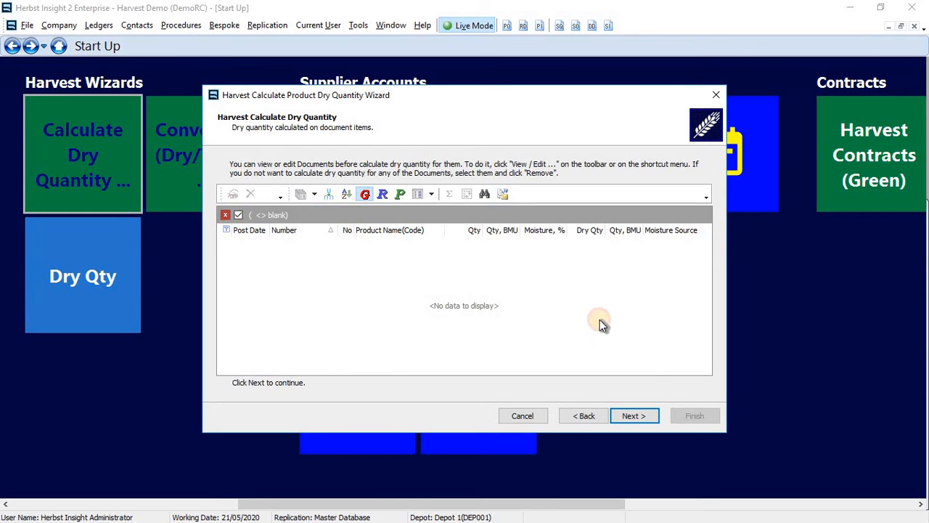
- Clear the warning filter to review the remaining items, and save the modified documents to complete the wizard
drag(709, 236, 707, 212)
click(662, 225)
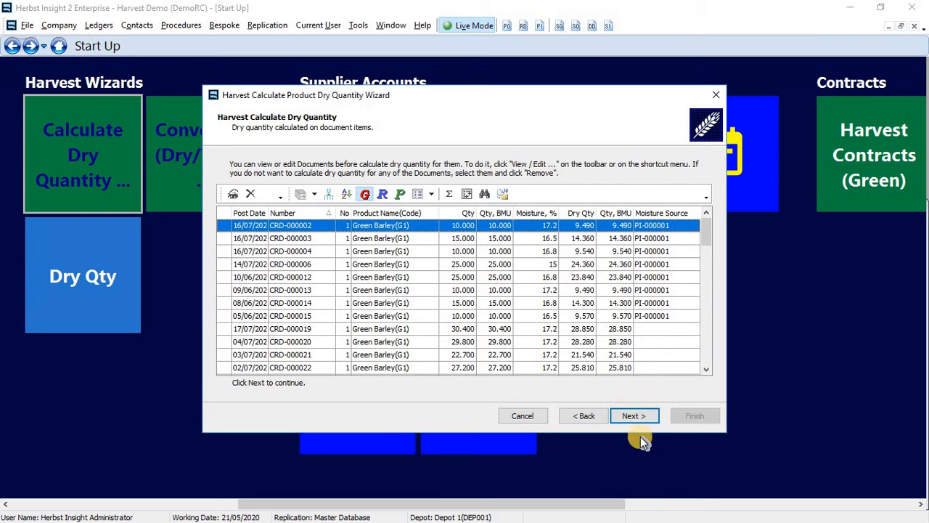
click(633, 416)
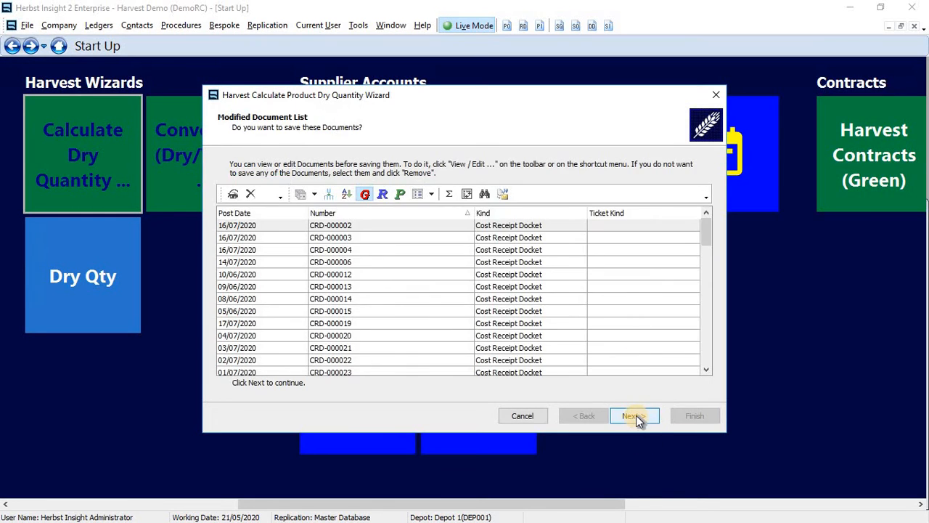
mouse_move(706, 224)
mouse_down()
mouse_move(709, 358)
mouse_move(710, 208)
mouse_up()
click(646, 416)
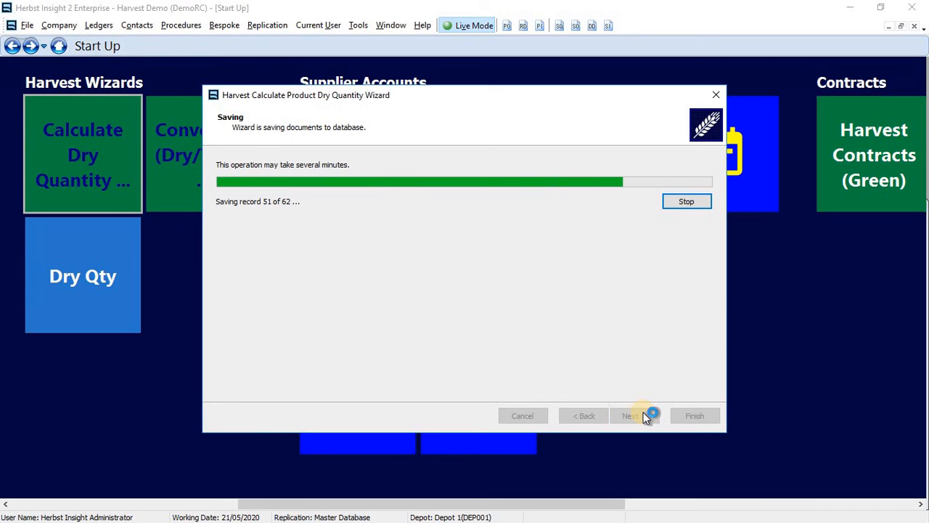
click(686, 416)
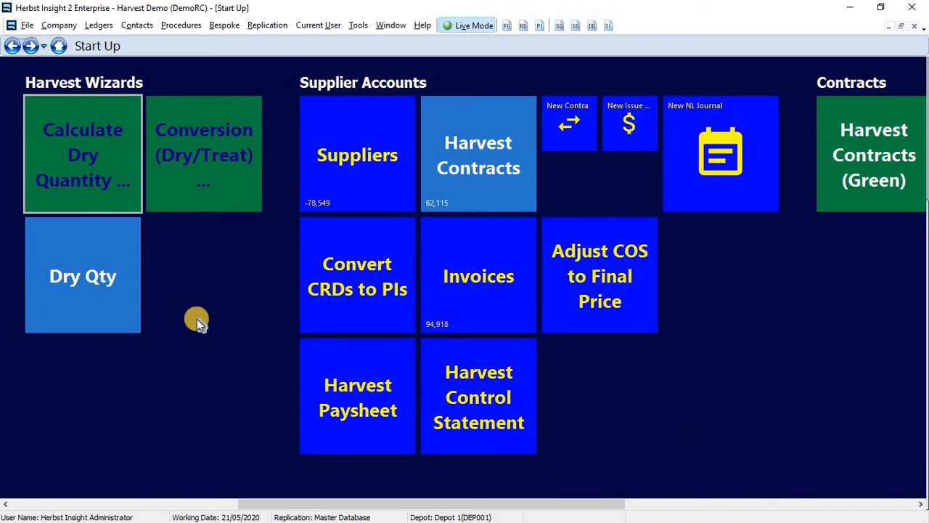
- Open the Dry Qty purchases items list and remove its Kind = Ticket In filter to review all document kinds
click(110, 279)
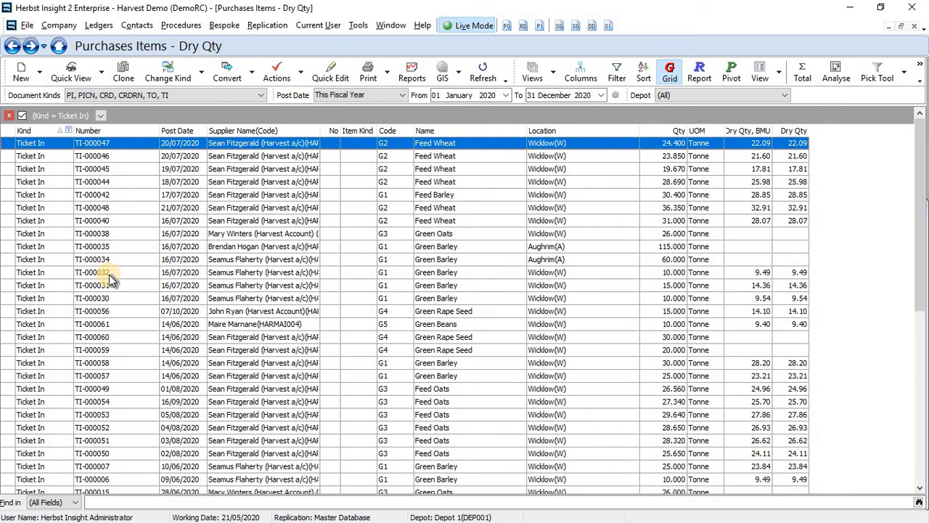
click(10, 117)
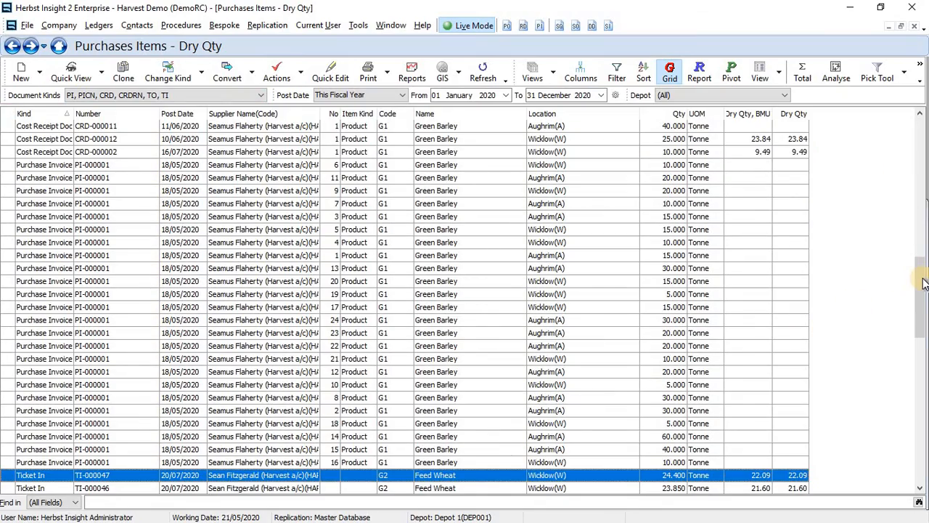
drag(922, 299, 921, 112)
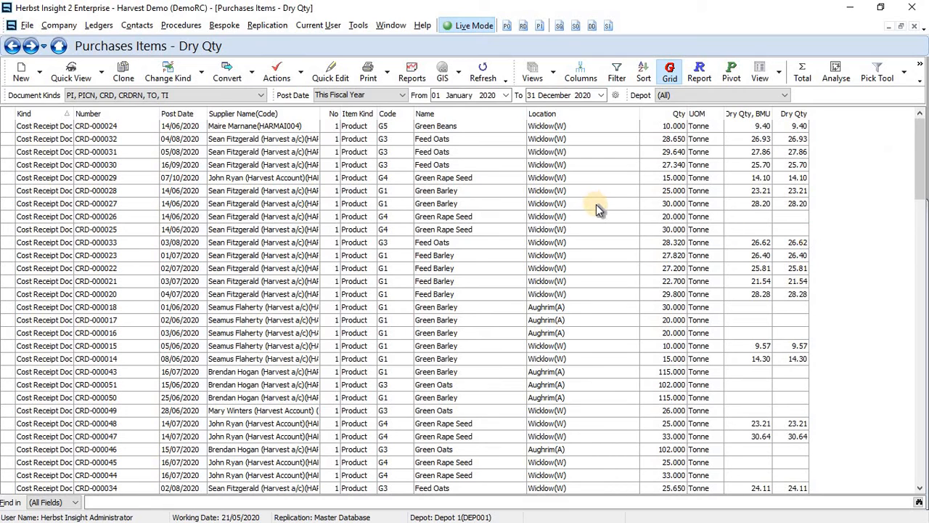
- Switch the purchases items to a pivot view with Qty and Dry Qty as data fields
click(730, 73)
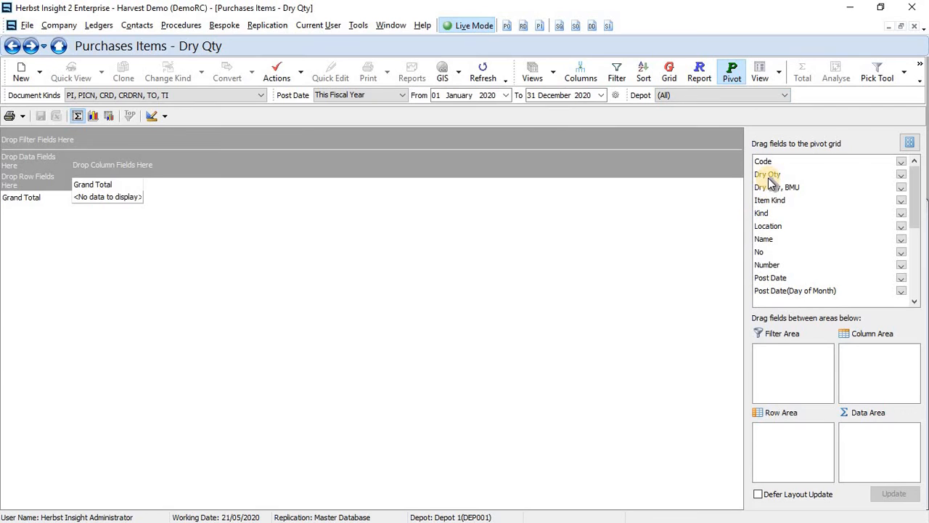
drag(767, 175, 875, 441)
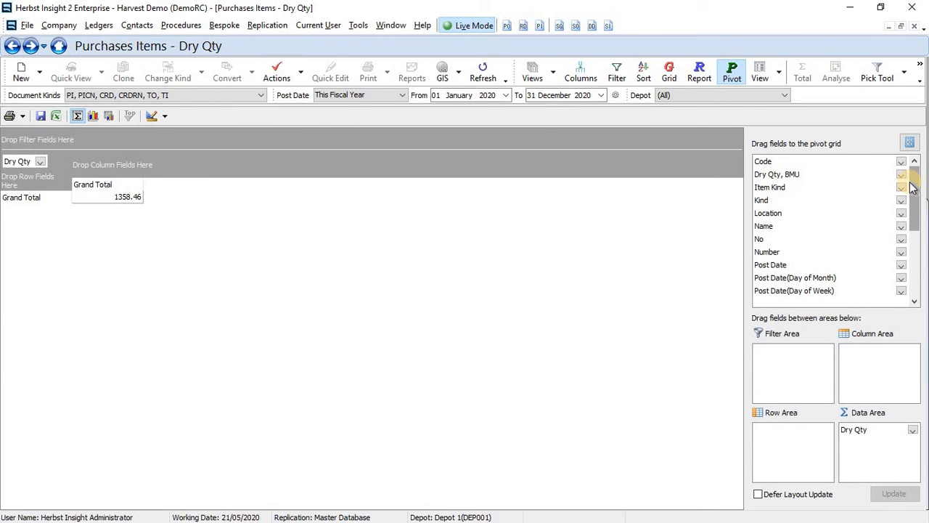
drag(913, 186, 913, 251)
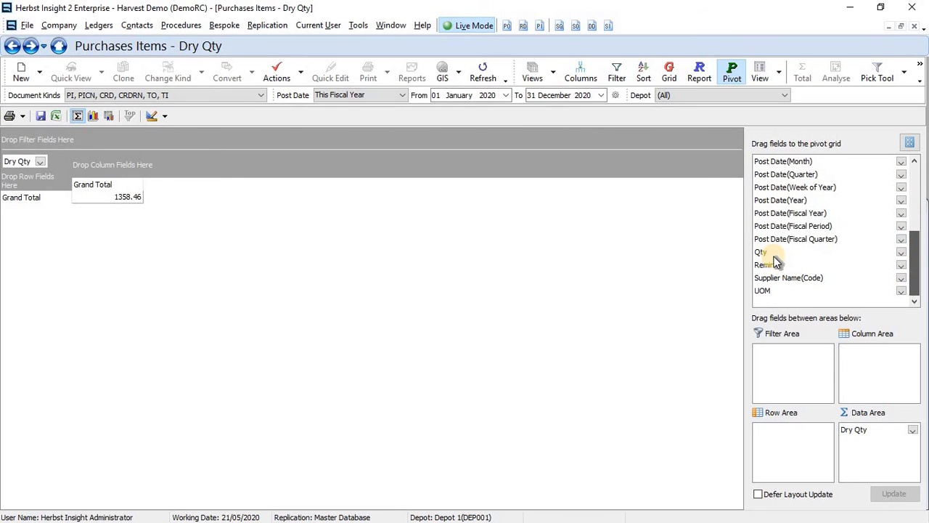
drag(763, 252, 871, 429)
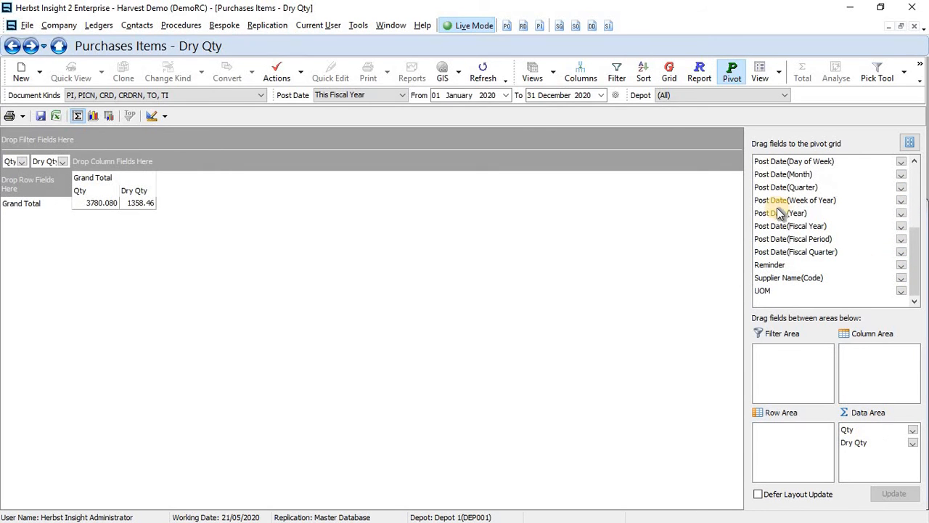
- Group the pivot rows by Code and Name, and take Code back out so that only Name remains
drag(917, 220, 915, 174)
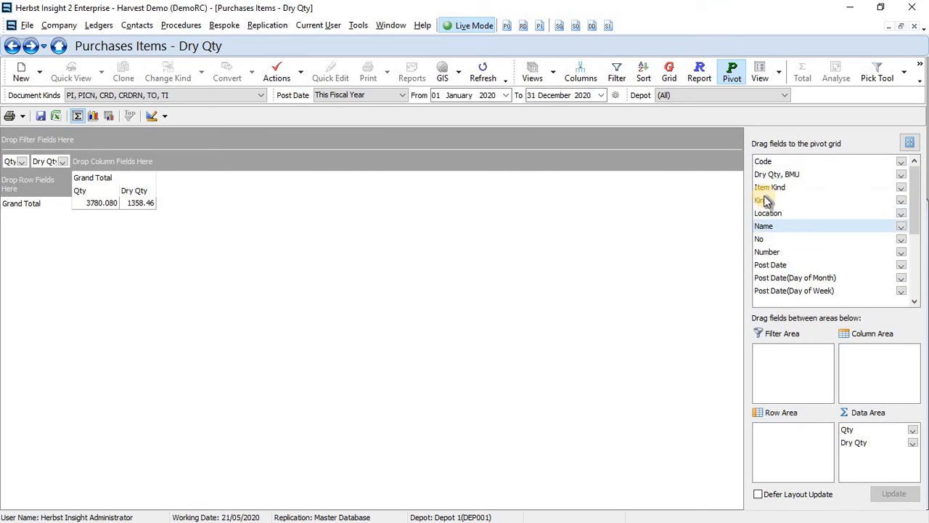
drag(761, 163, 789, 440)
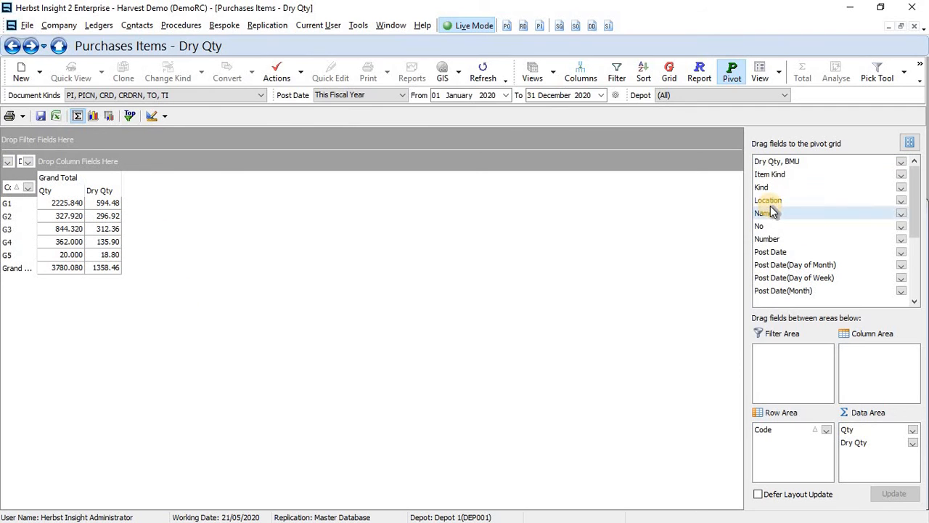
drag(768, 213, 781, 451)
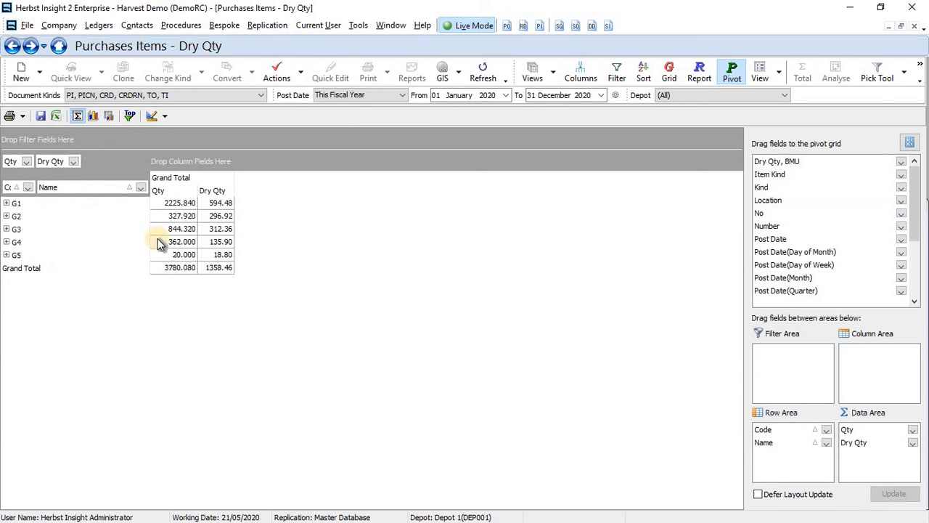
click(6, 204)
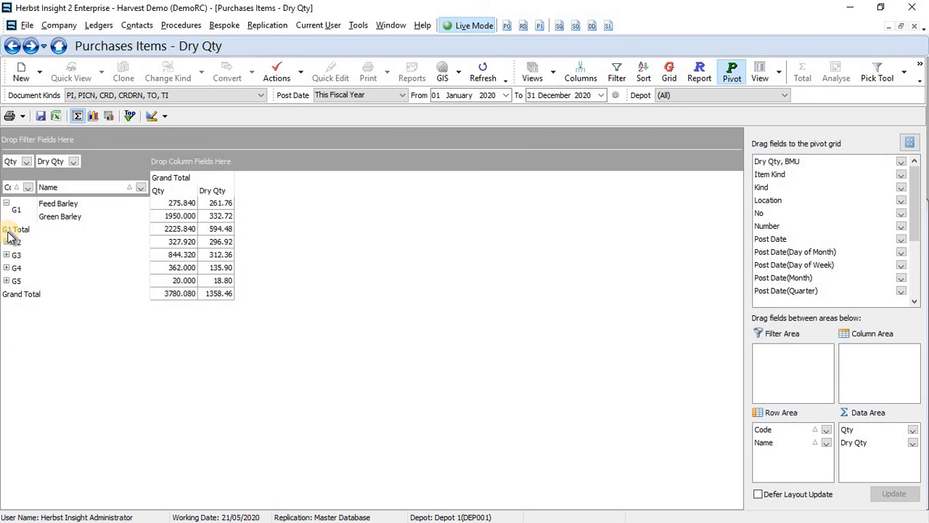
drag(779, 431, 825, 244)
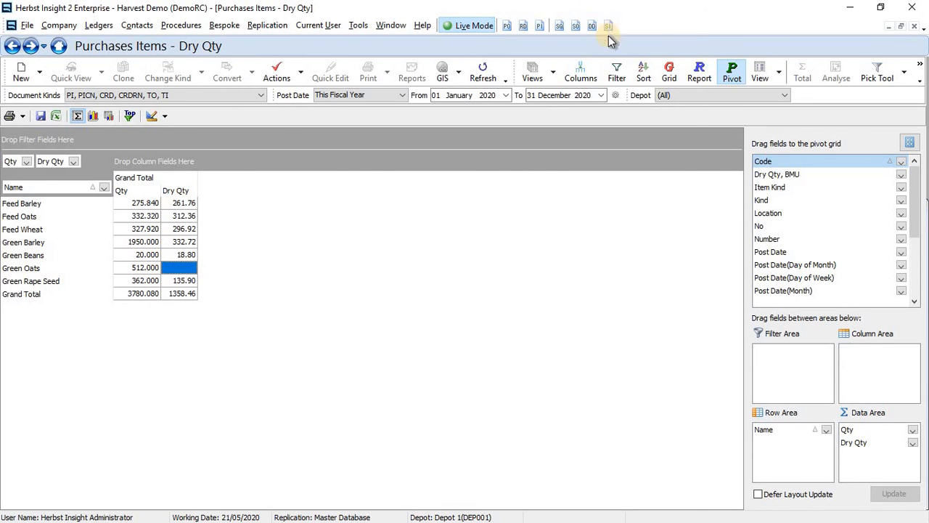
- Turn on a view filter that shows only non-empty values of Dry Qty, BMU
click(617, 70)
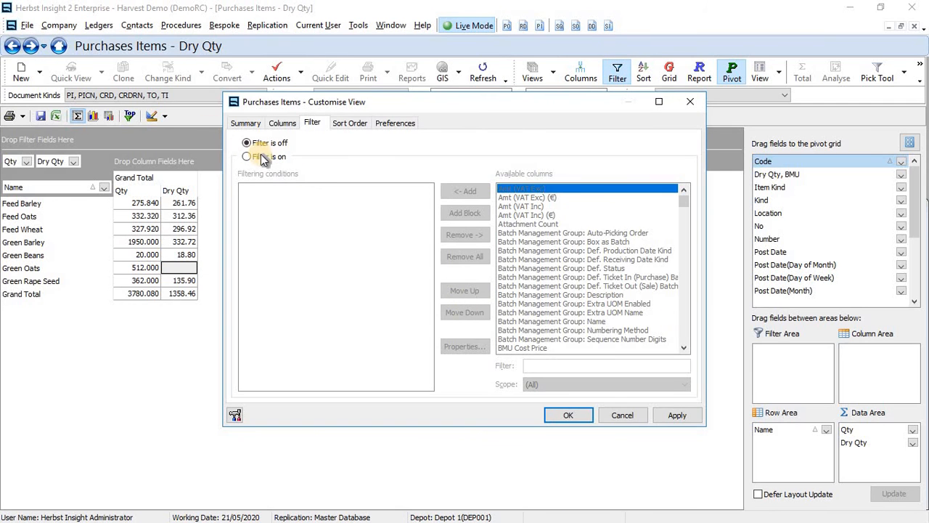
click(266, 159)
click(581, 363)
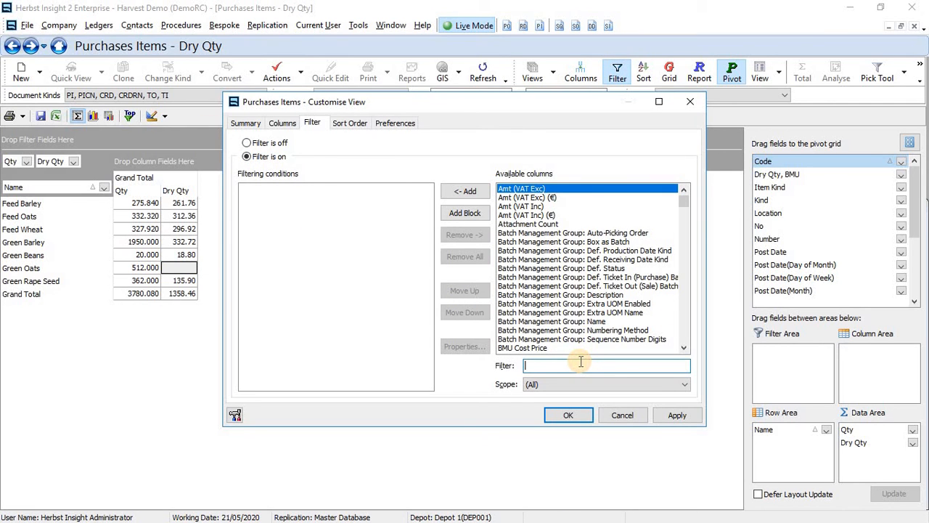
text(dry)
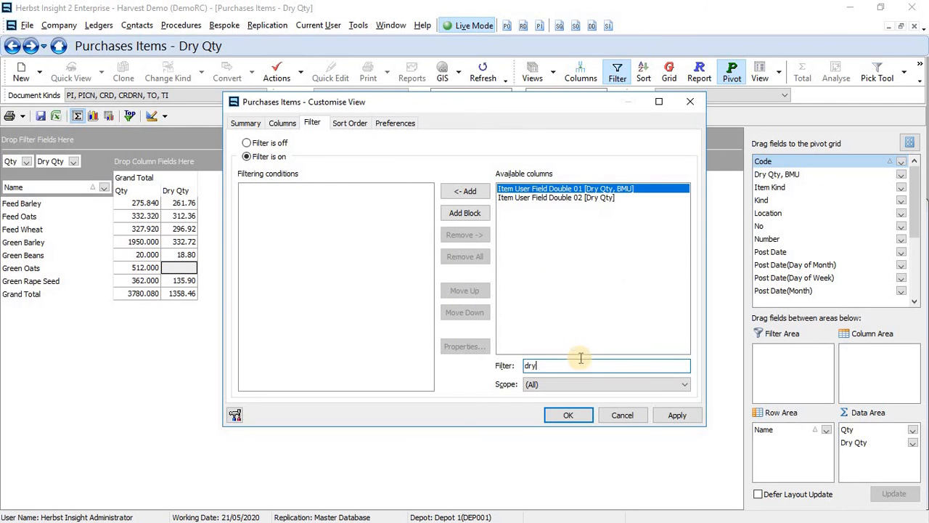
click(552, 191)
double_click(552, 188)
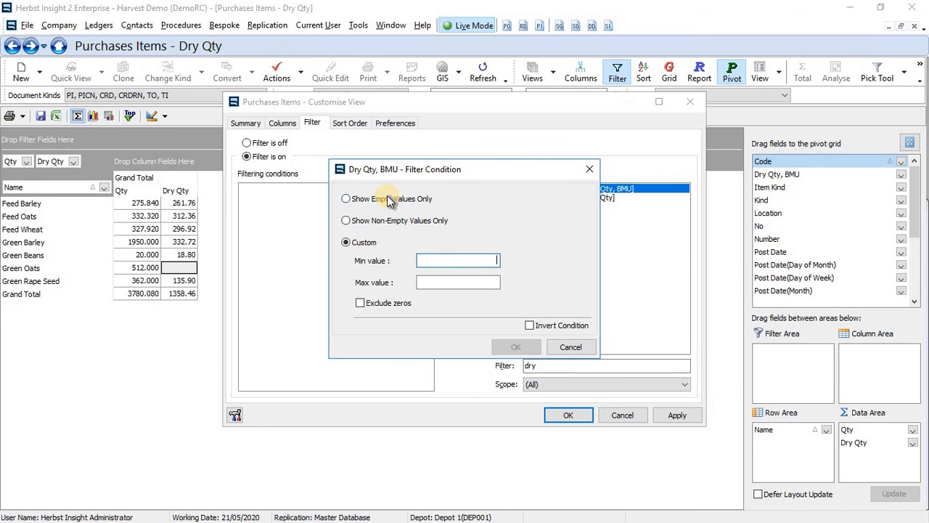
click(390, 221)
click(517, 347)
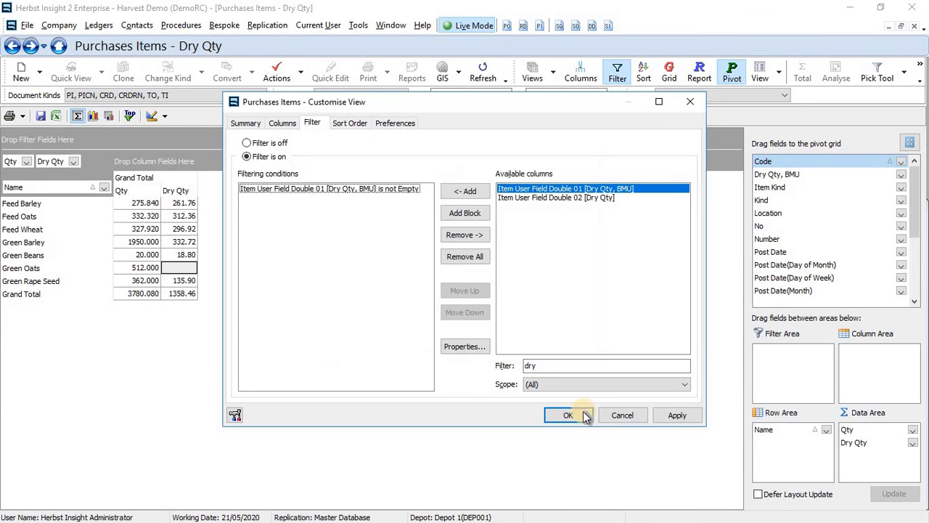
click(584, 414)
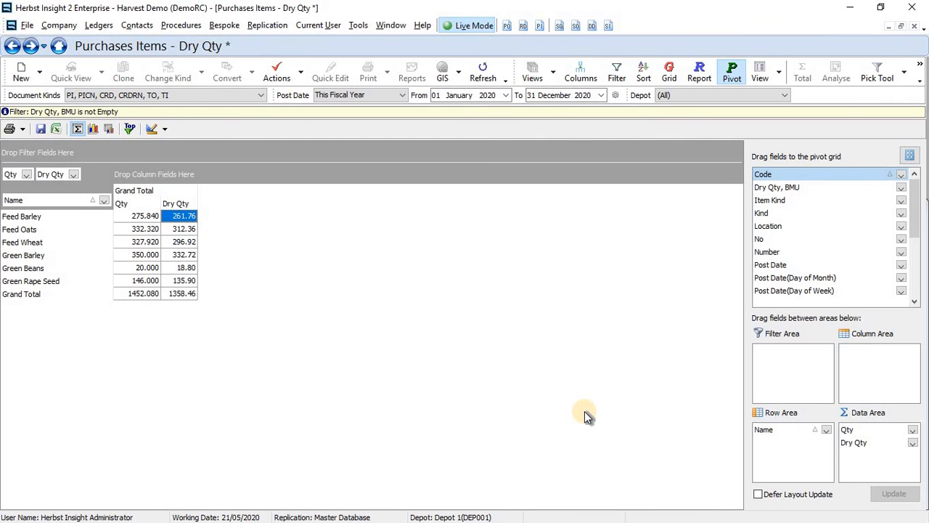